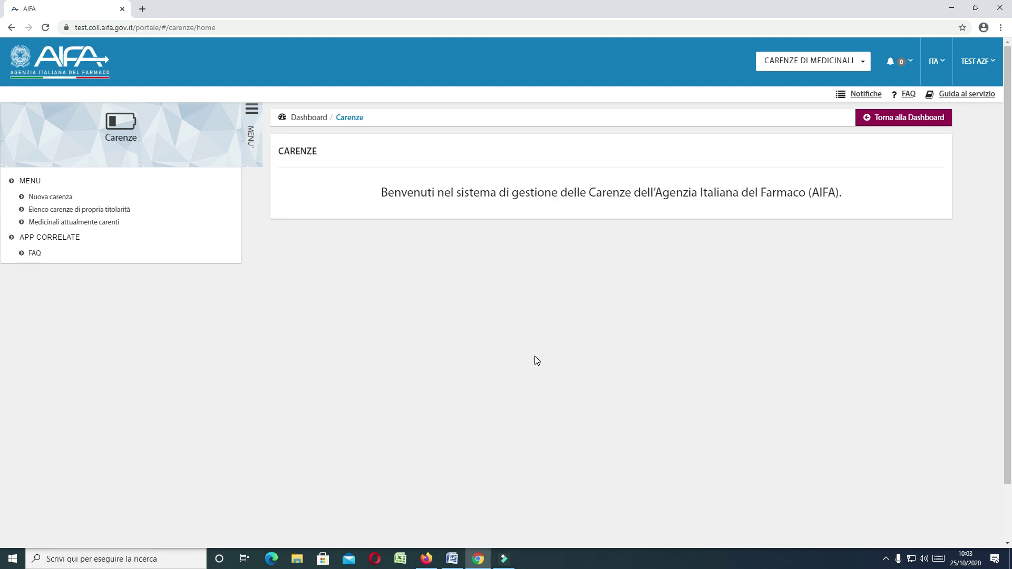
Step: Open the form for reporting a new medicine shortage (Nuova carenza)
click(55, 200)
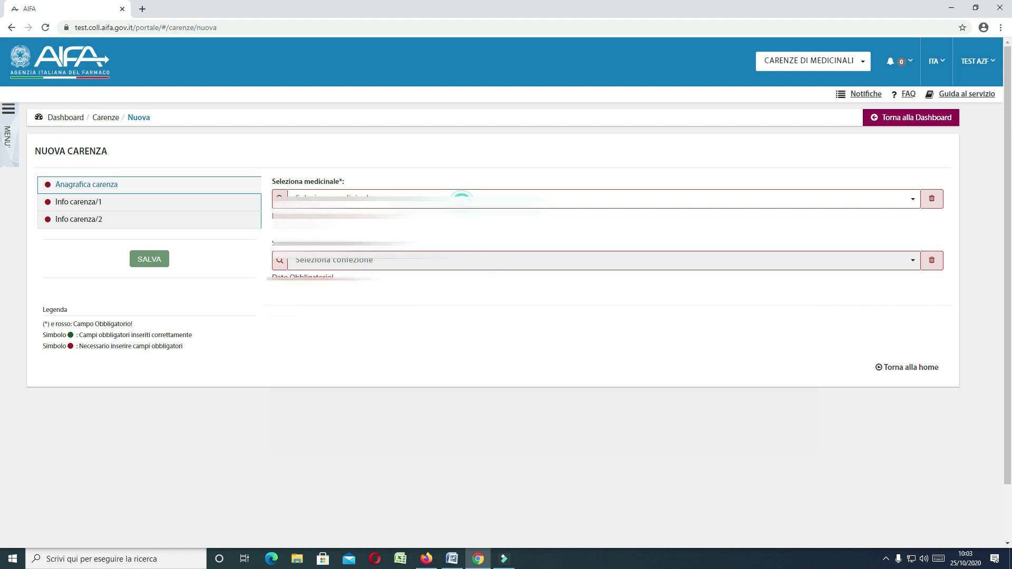
Step: Try to select the medicine ARIANNA and one of its packages for the shortage
click(463, 206)
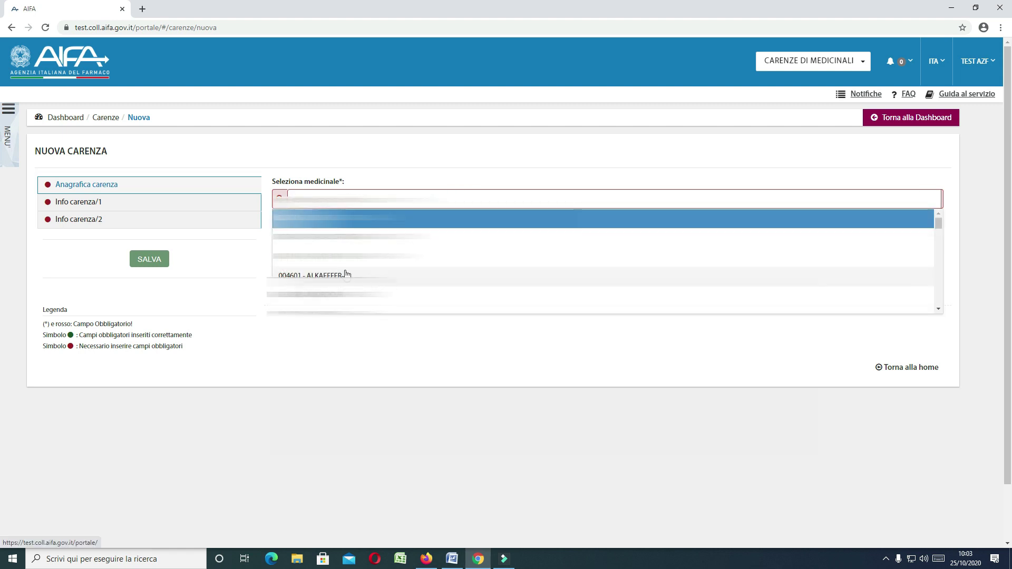
mouse_move(937, 223)
mouse_down()
mouse_move(936, 241)
mouse_move(931, 217)
mouse_move(931, 235)
mouse_up()
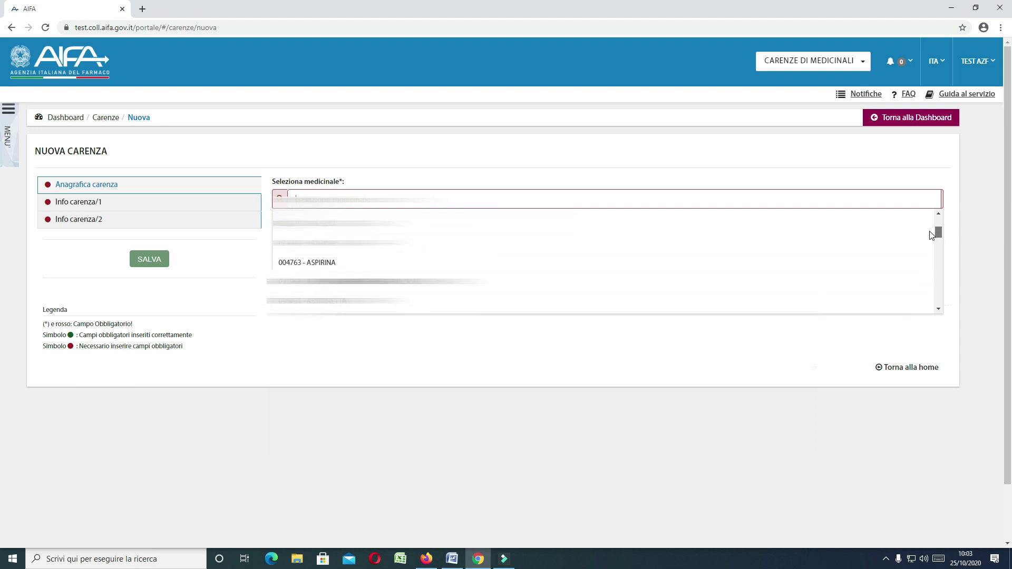
click(323, 264)
click(348, 246)
click(349, 265)
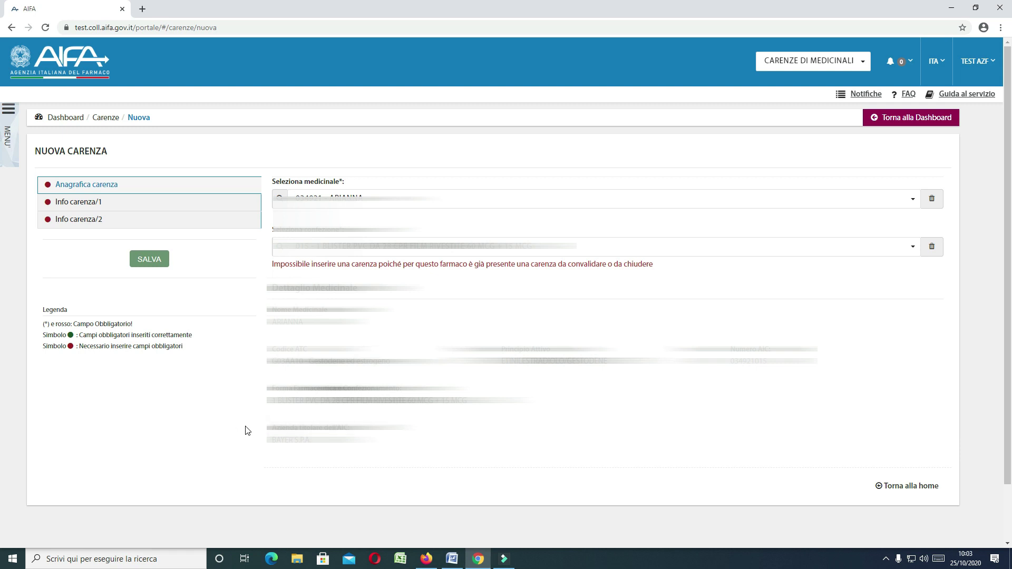
Step: Choose ADALAT as the medicine and its package 021, "10 MG CAPSULE MOLLI" 50 CAPSULE
click(359, 198)
click(358, 305)
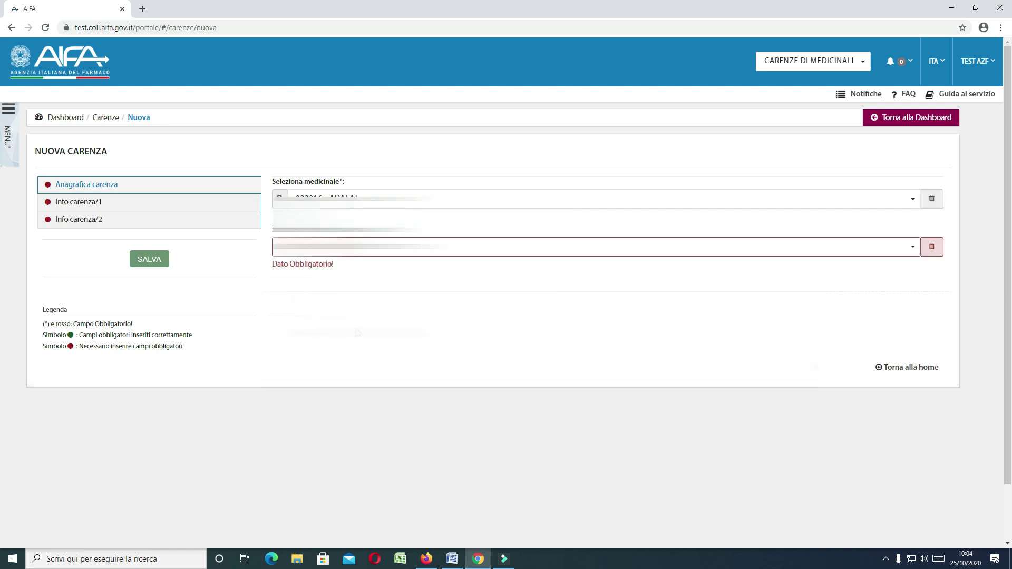
click(381, 249)
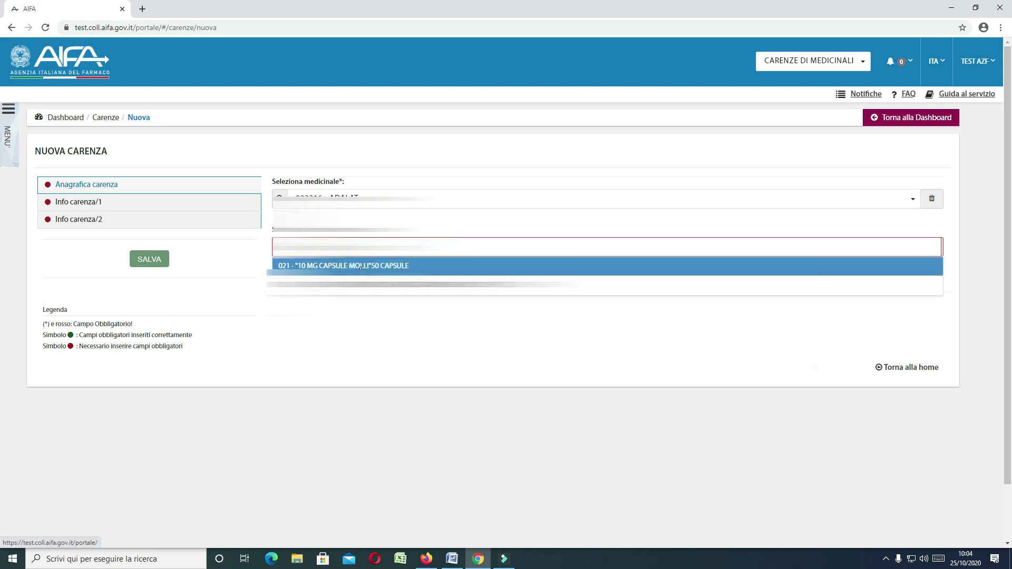
key(Return)
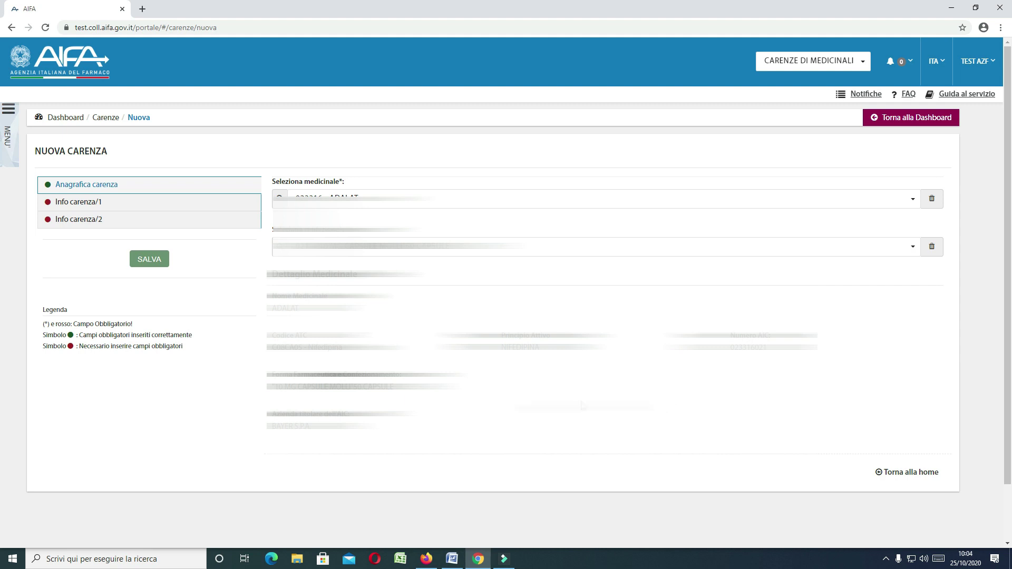
Step: In Info carenza/1, set the start date to 25/10/2020 and the shortage reason to PROBLEMI PRODUTTIVI
click(101, 203)
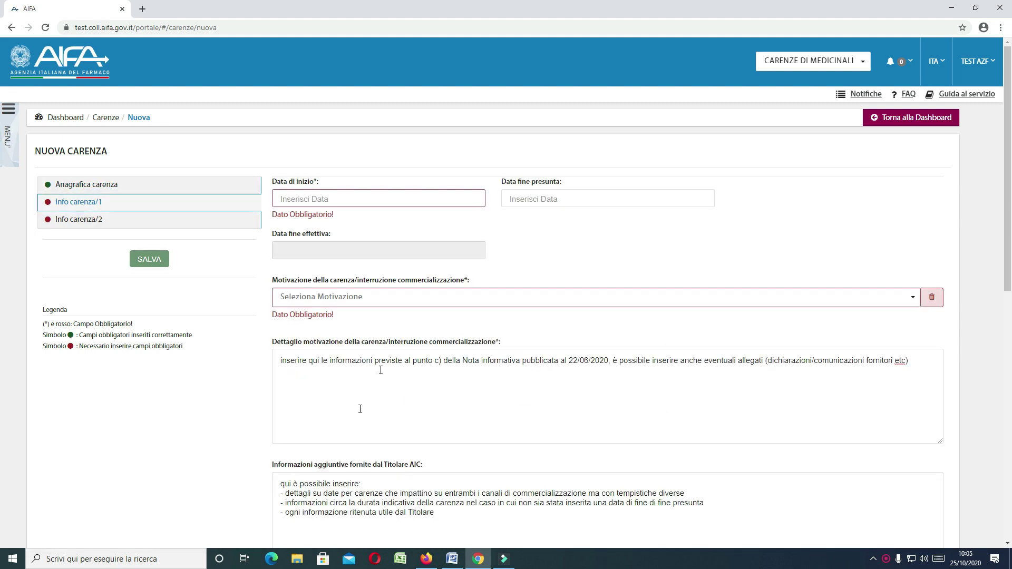
click(348, 194)
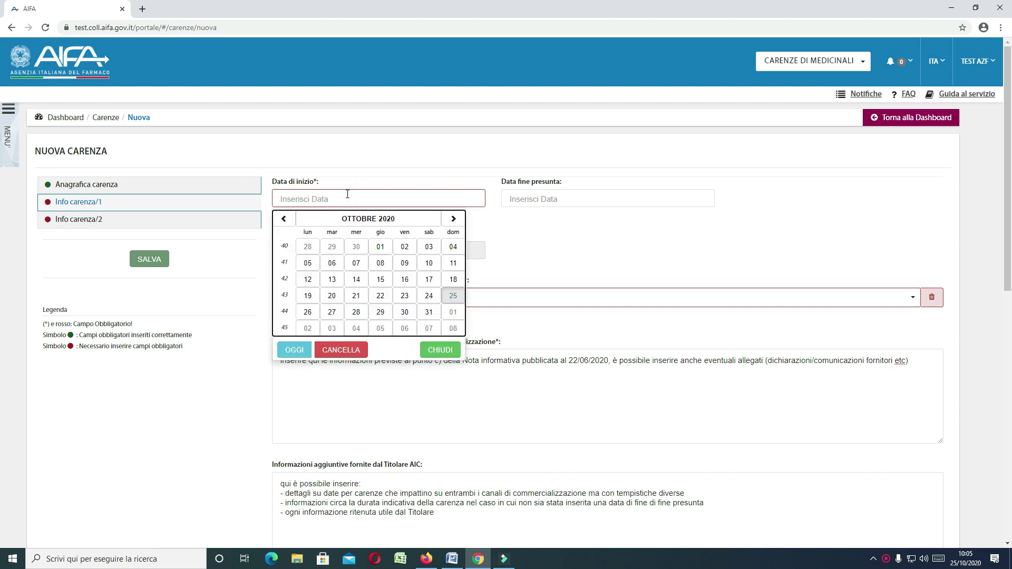
click(453, 296)
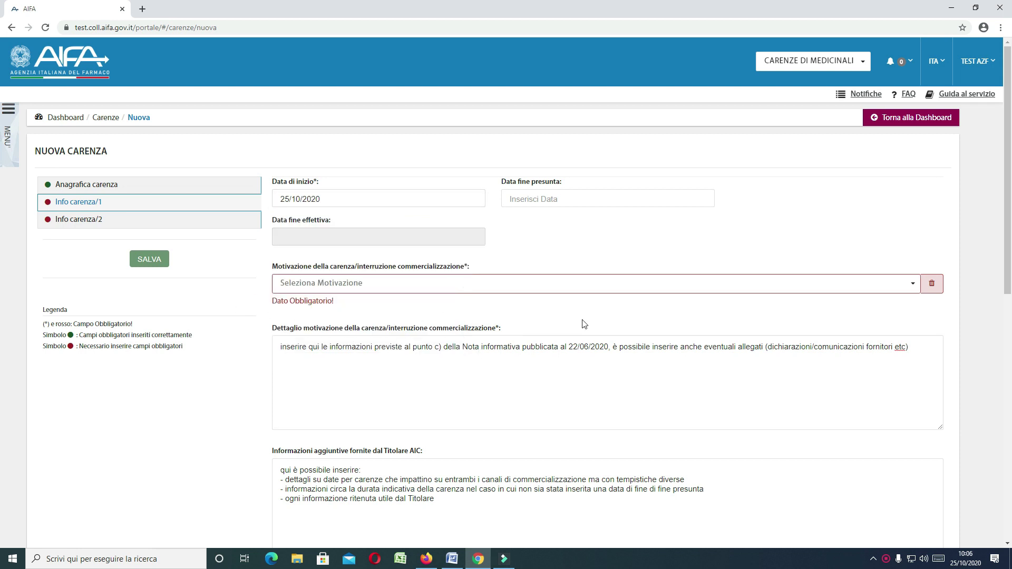
click(508, 287)
click(334, 344)
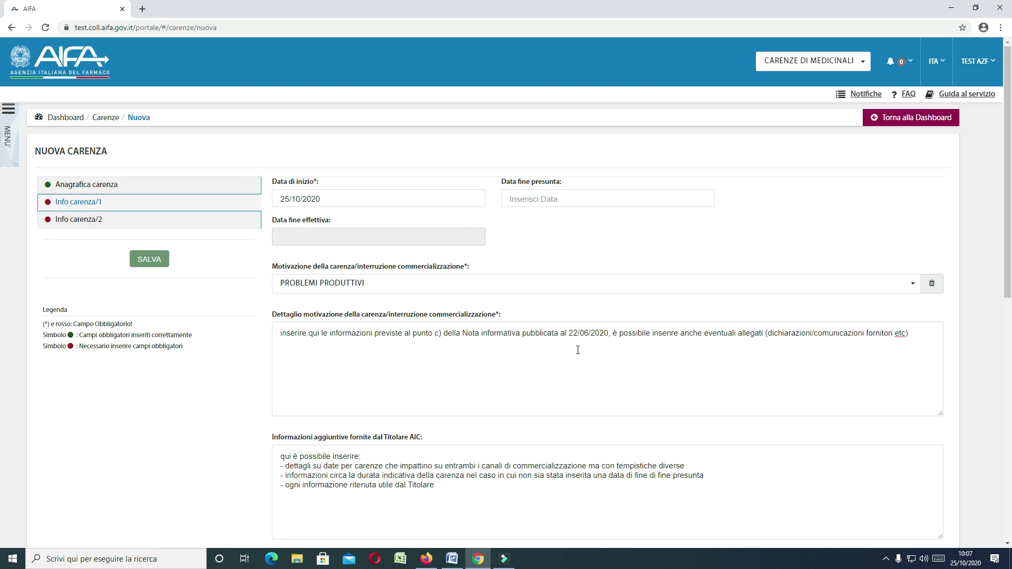
Step: Go through the remaining Info carenza/1 fields and add an attachment entry for the retail and hospital sales data of the previous 24 months
scroll(574, 347, down, 2)
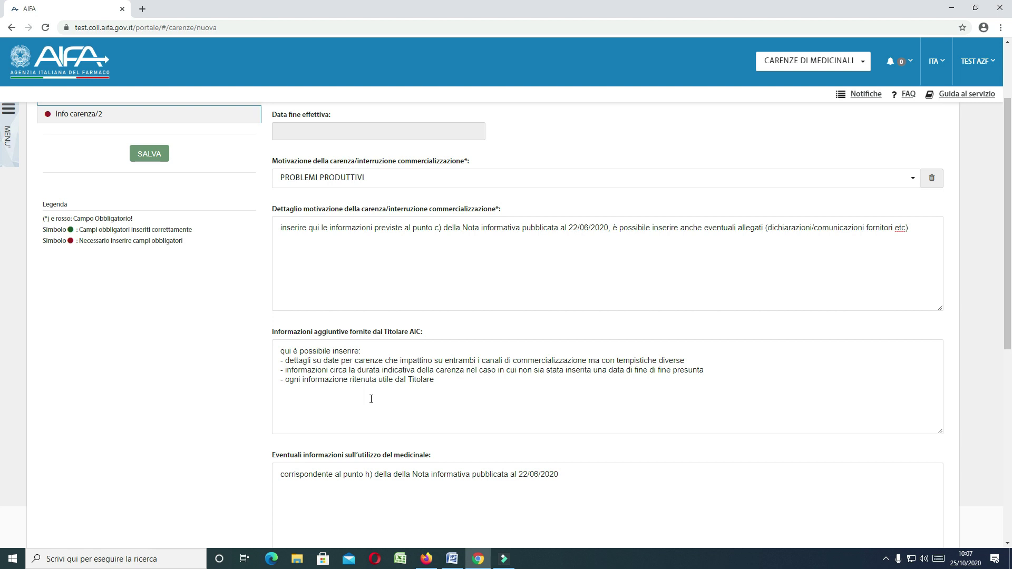
scroll(371, 399, down, 4)
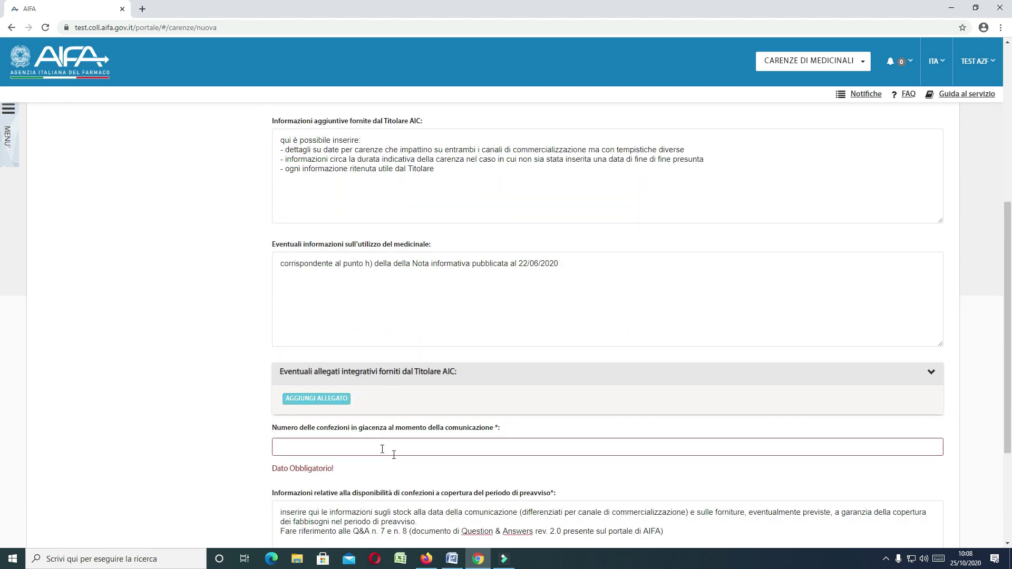
click(334, 403)
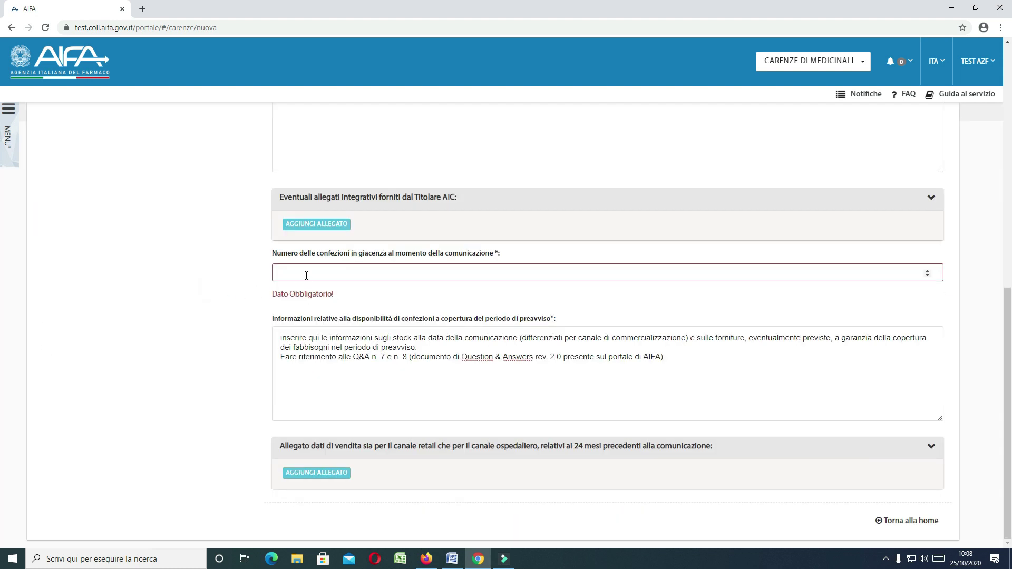
click(306, 274)
drag(270, 320, 555, 322)
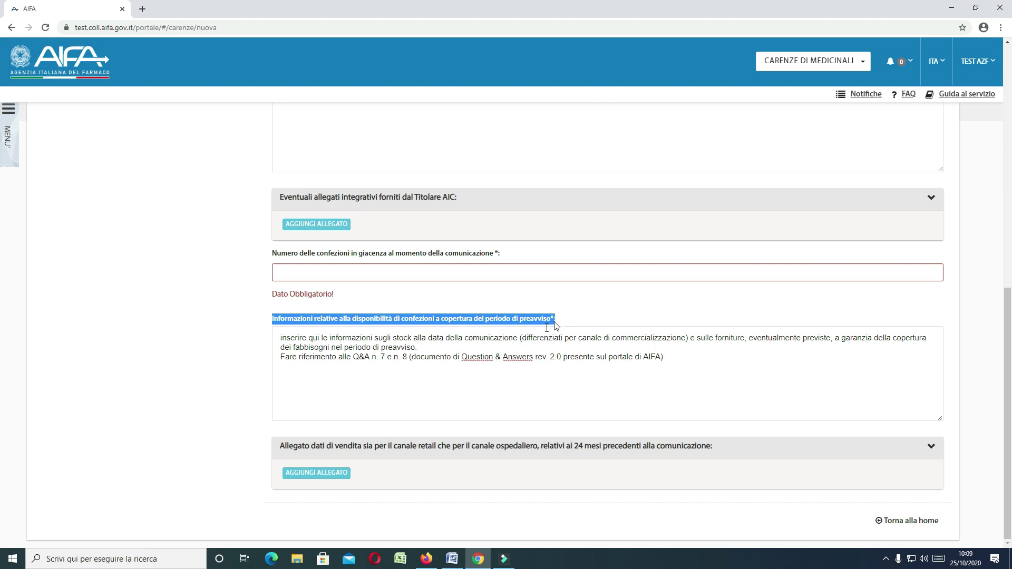
click(227, 370)
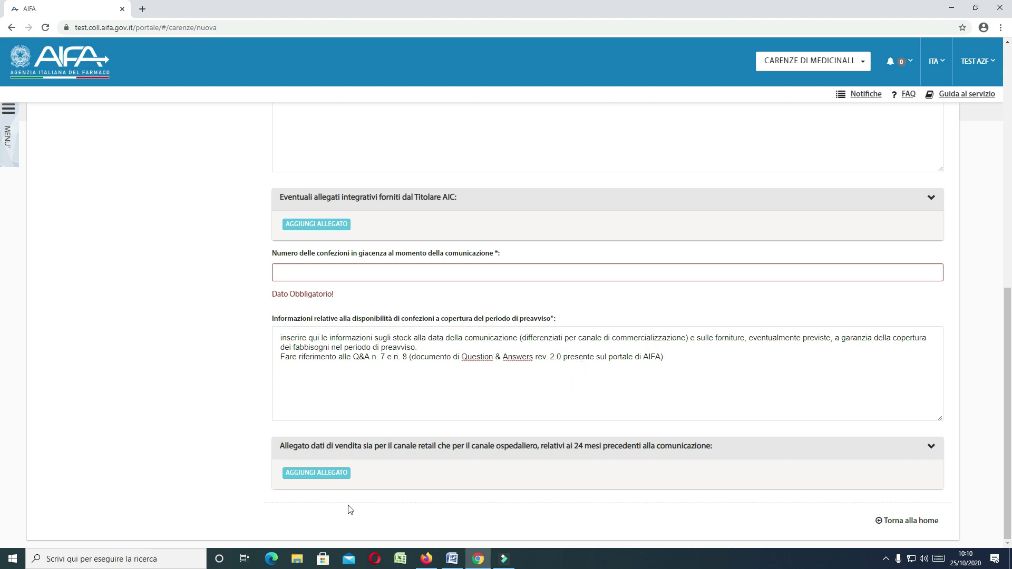
click(314, 482)
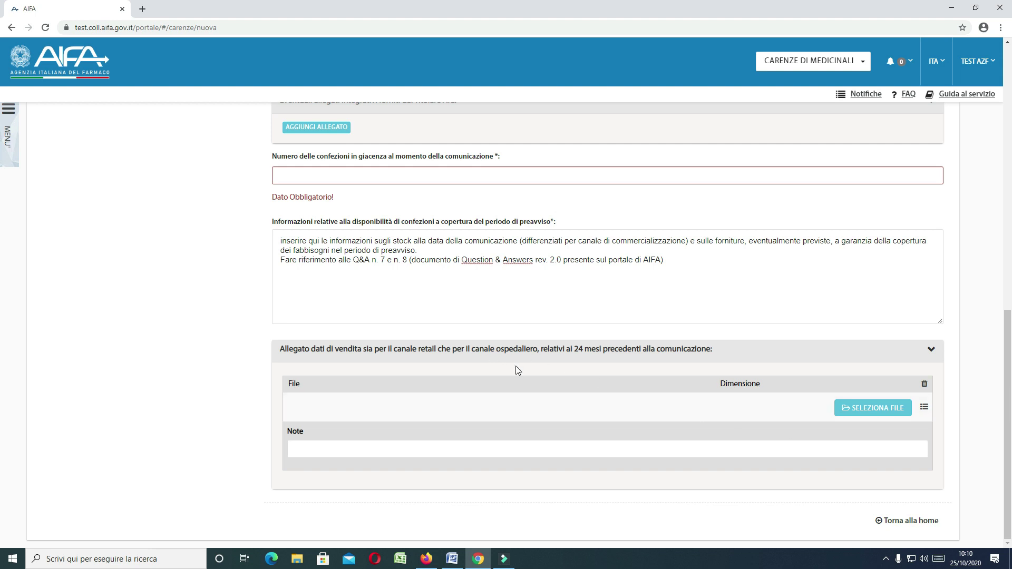
Step: In Info carenza/2, answer SI to the availability of equivalent medicines and enter "equivalenti" as the equivalents' details
scroll(515, 369, up, 10)
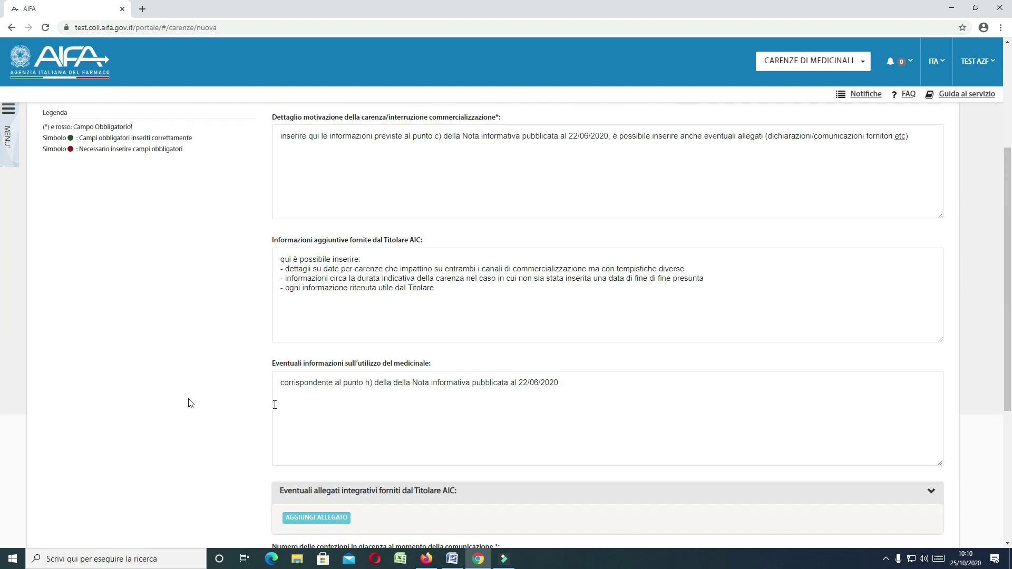
scroll(187, 401, up, 3)
click(141, 220)
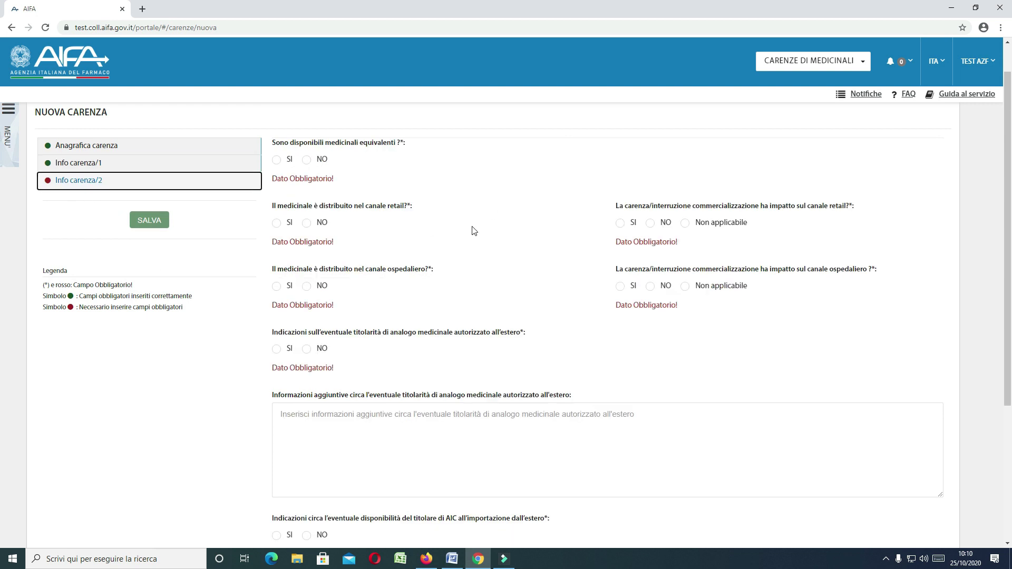
scroll(443, 233, up, 1)
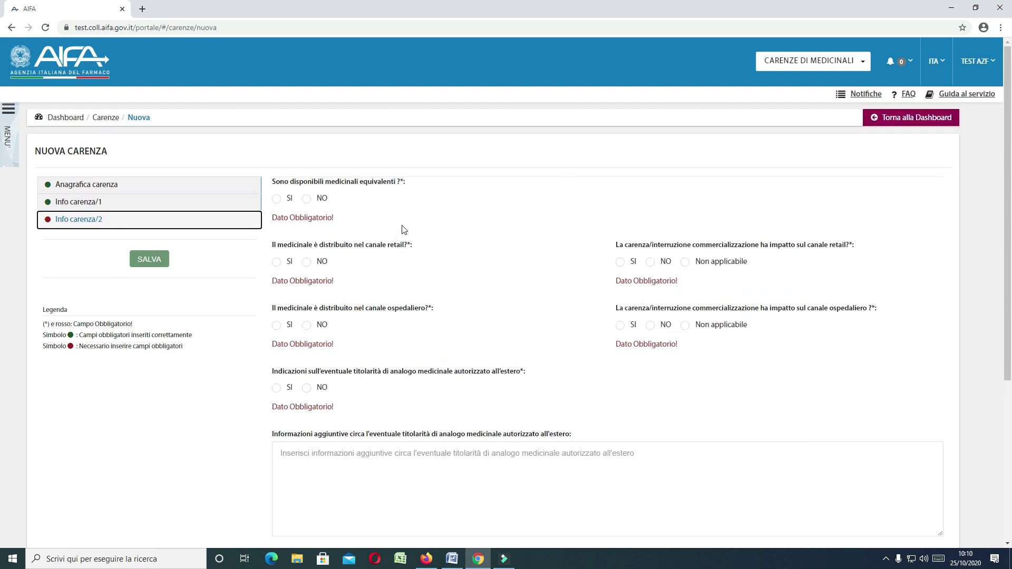
click(276, 199)
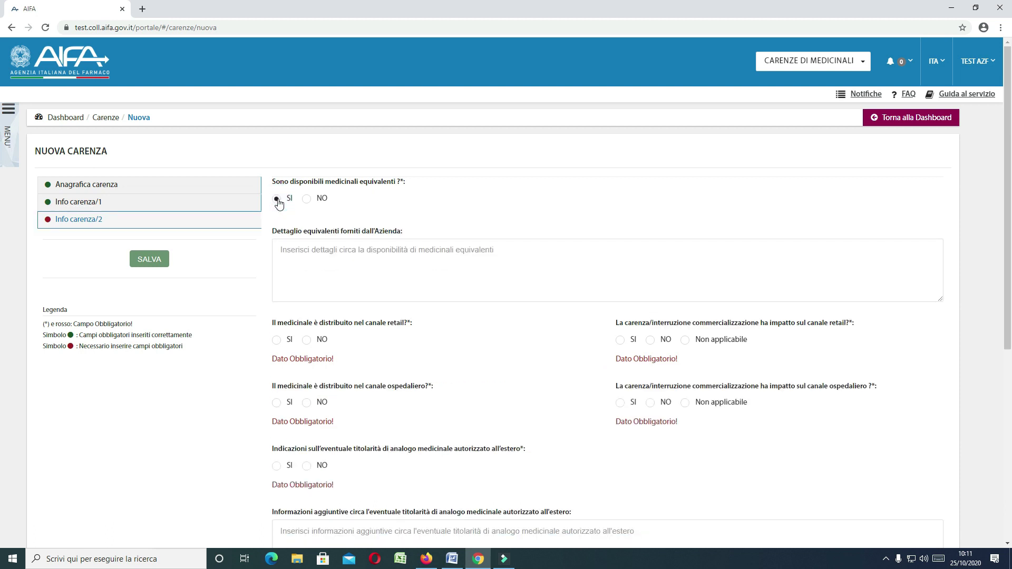
click(306, 256)
text(equivalenti)
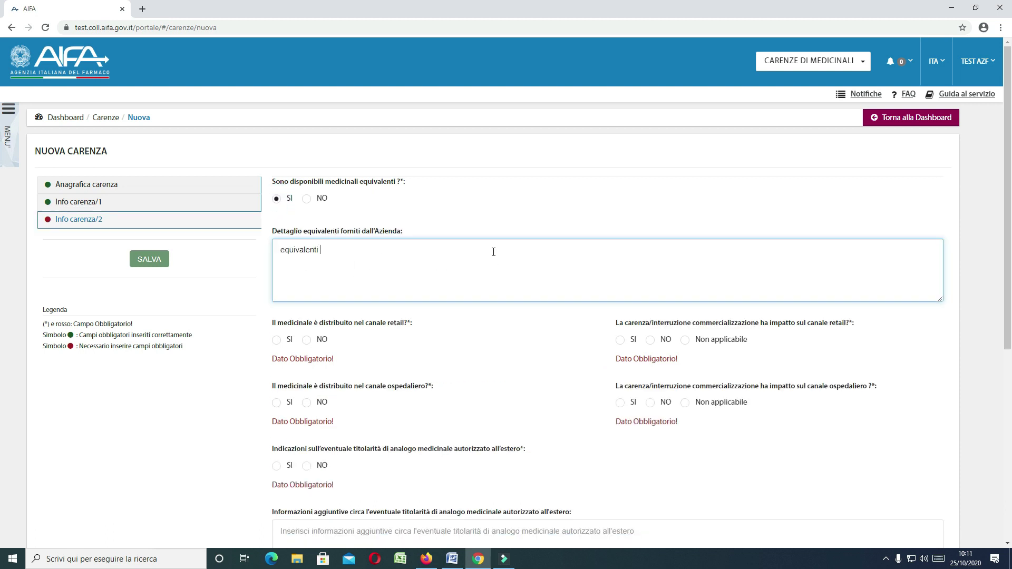
Step: Set retail distribution and retail impact to SI, hospital distribution to NO, and hospital impact to Non applicabile
scroll(488, 253, down, 2)
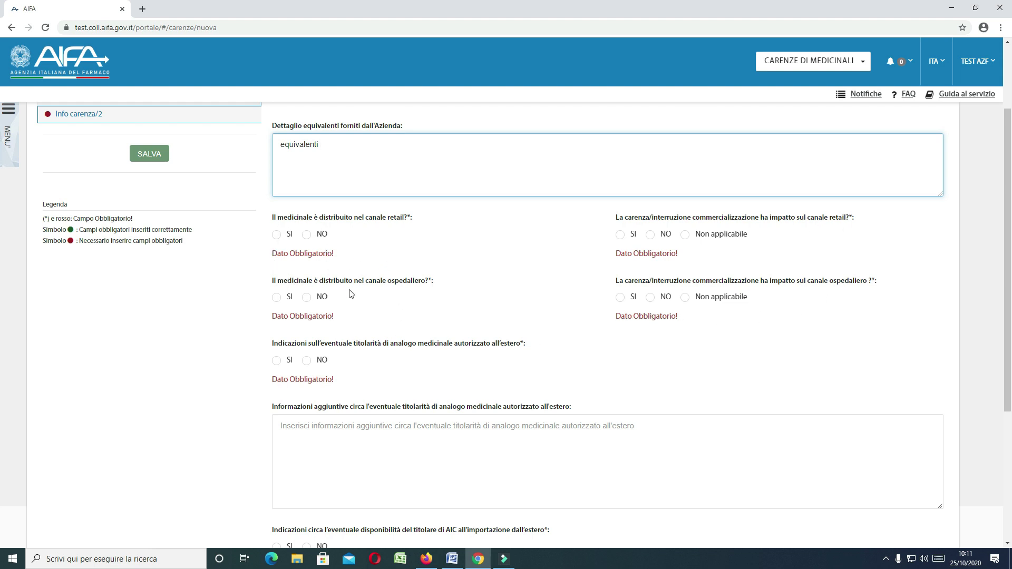
click(277, 239)
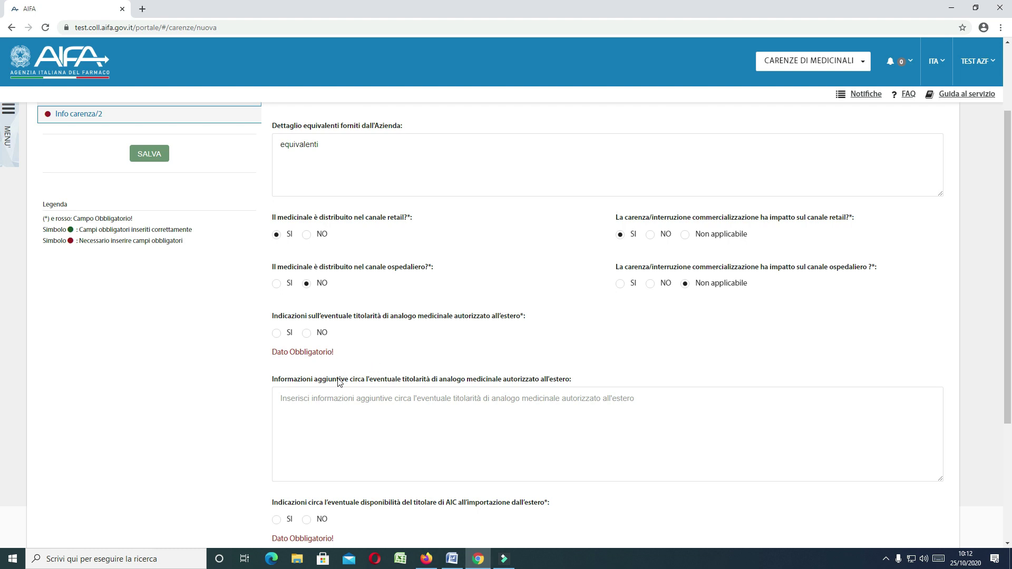
Step: Answer SI to holding an analogous medicine authorised abroad and enter "eventuali dettagli" as its additional information
click(276, 333)
scroll(173, 394, down, 2)
click(285, 339)
text(eventuali dettagli)
Step: Answer NO to the availability for importing from abroad and enter "eventuali dettagli" for the impact in other countries
scroll(160, 418, down, 1)
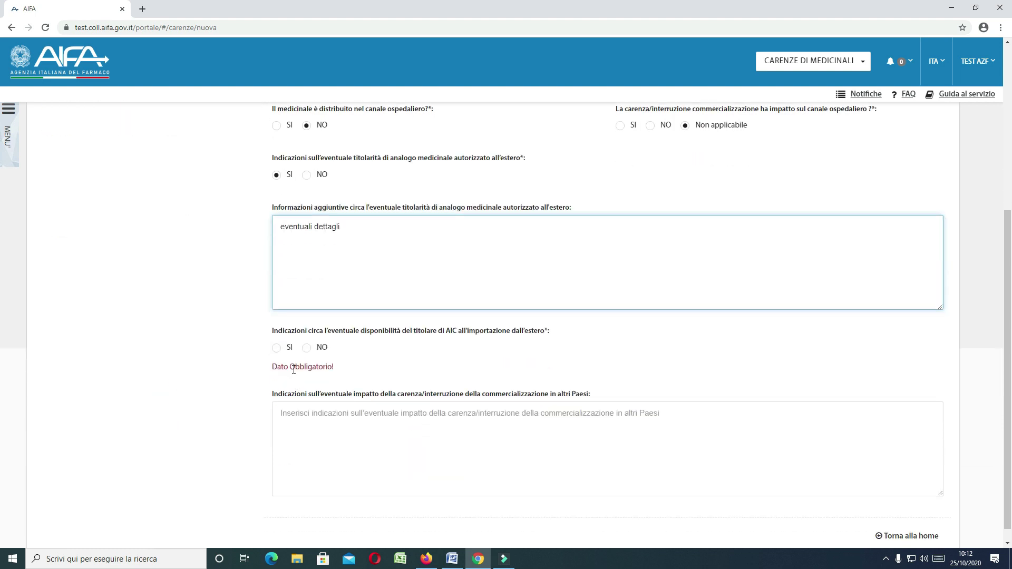
click(306, 349)
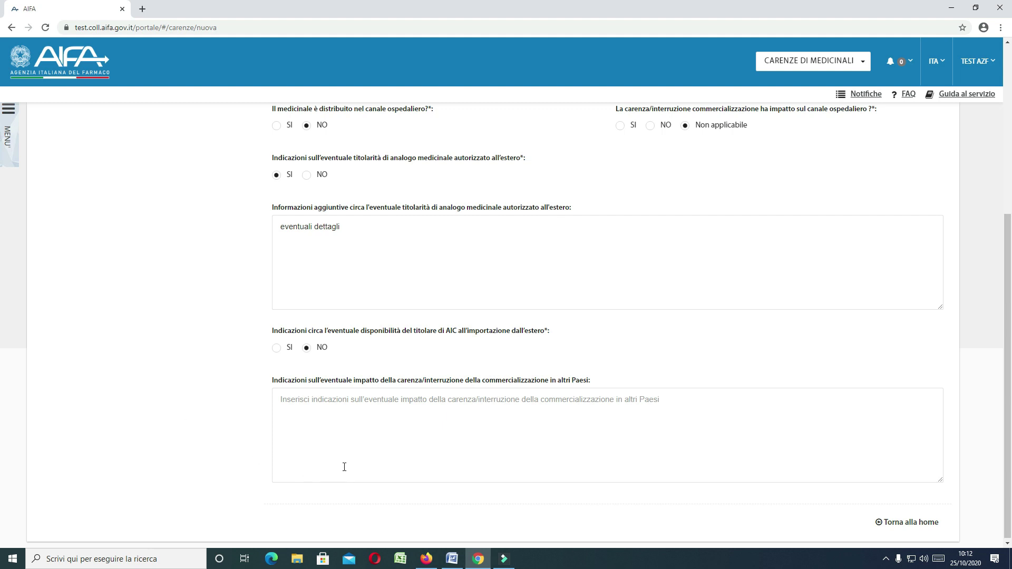
click(329, 457)
text(eventuali dettagli)
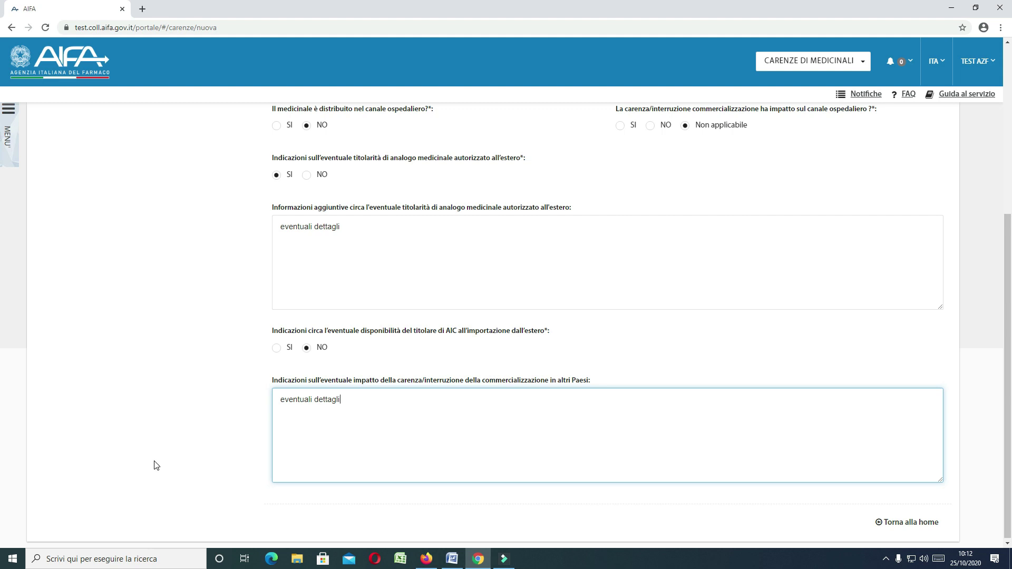
Step: Save the completed new shortage report
scroll(153, 465, up, 4)
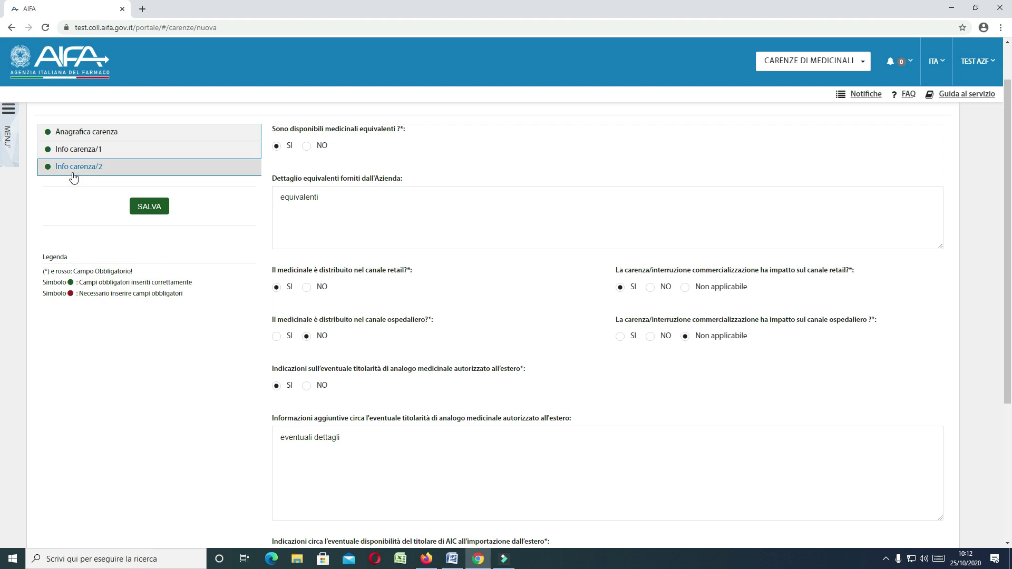
scroll(127, 232, up, 1)
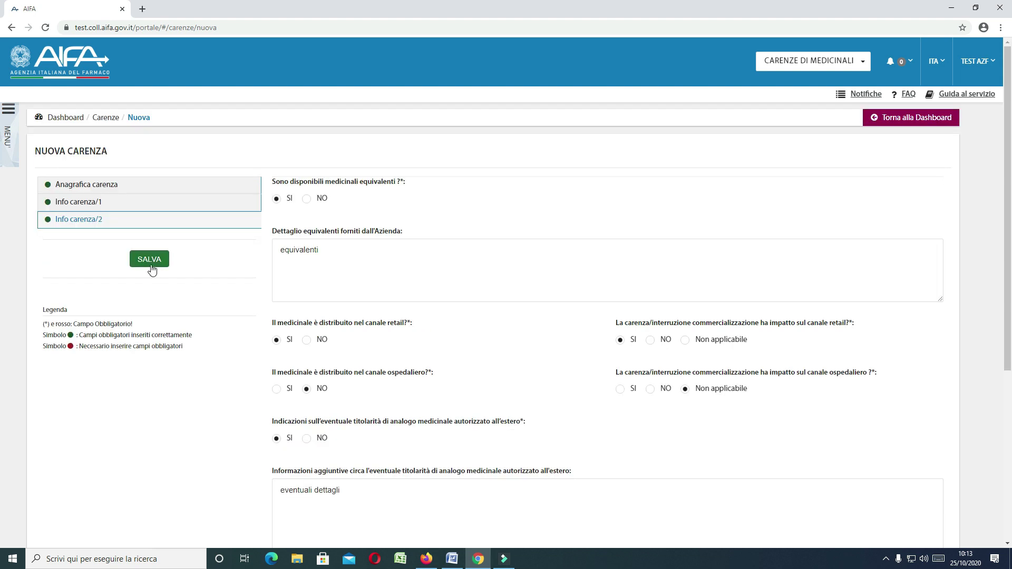
click(152, 269)
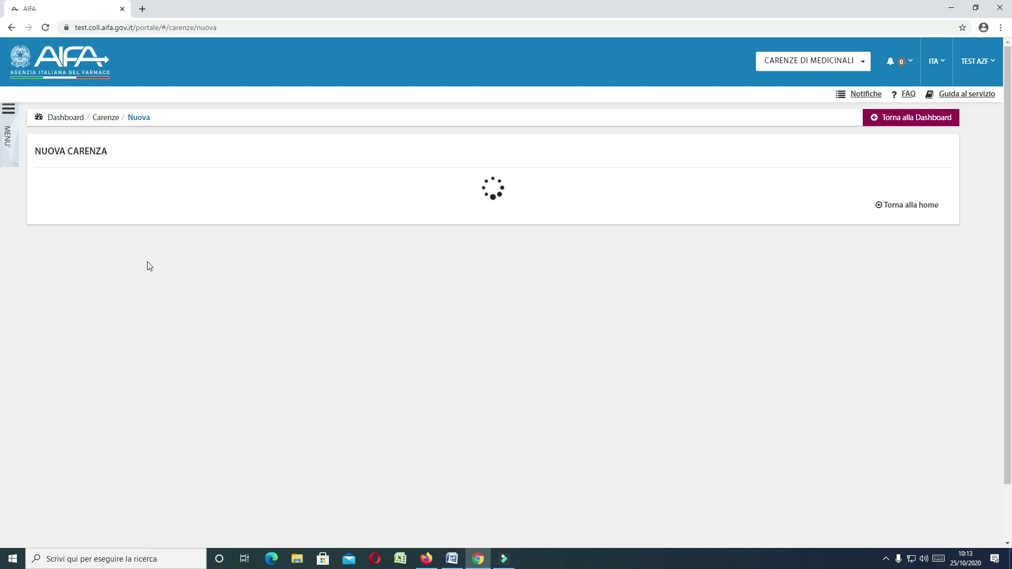